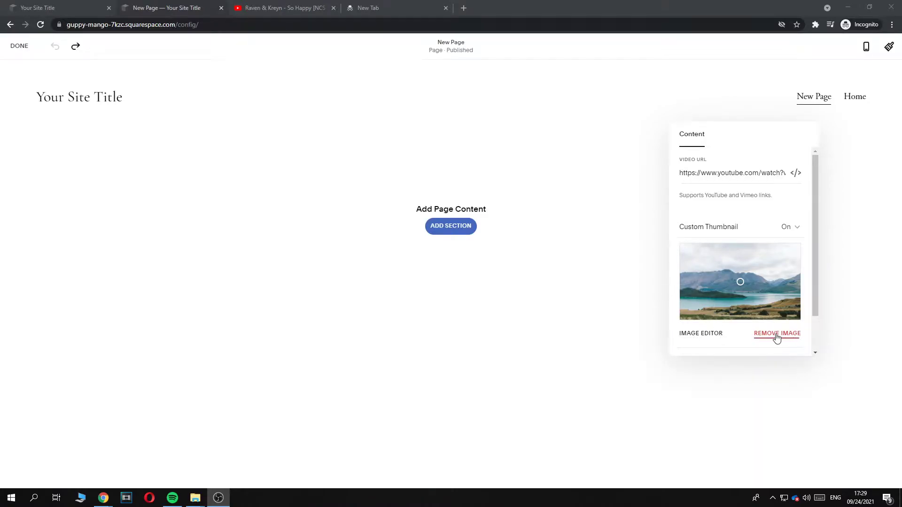
Close the video settings panel by clicking on the empty New Page.
{"action": "left_click", "coordinate": [550, 176]}
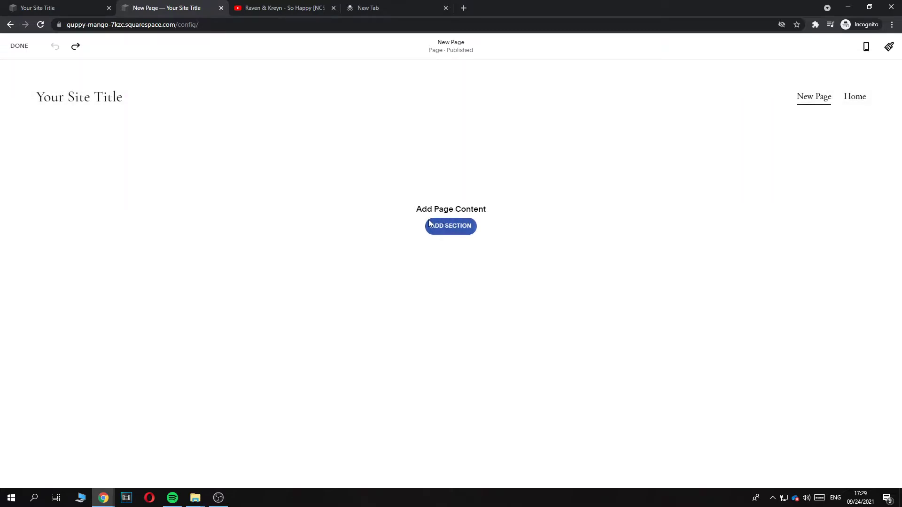
Add a Video section using the first layout, a snowy-mountain video above text.
{"action": "left_click", "coordinate": [429, 223]}
{"action": "left_click", "coordinate": [134, 399]}
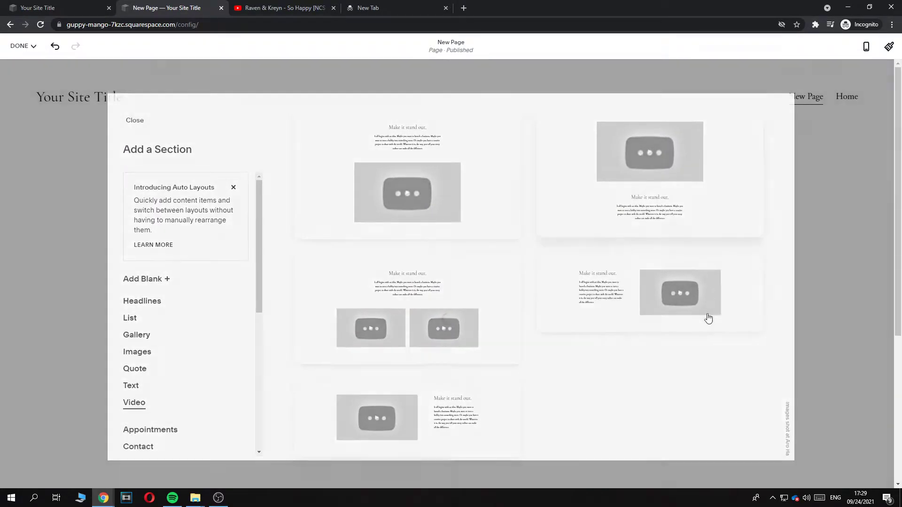
{"action": "left_click", "coordinate": [709, 314]}
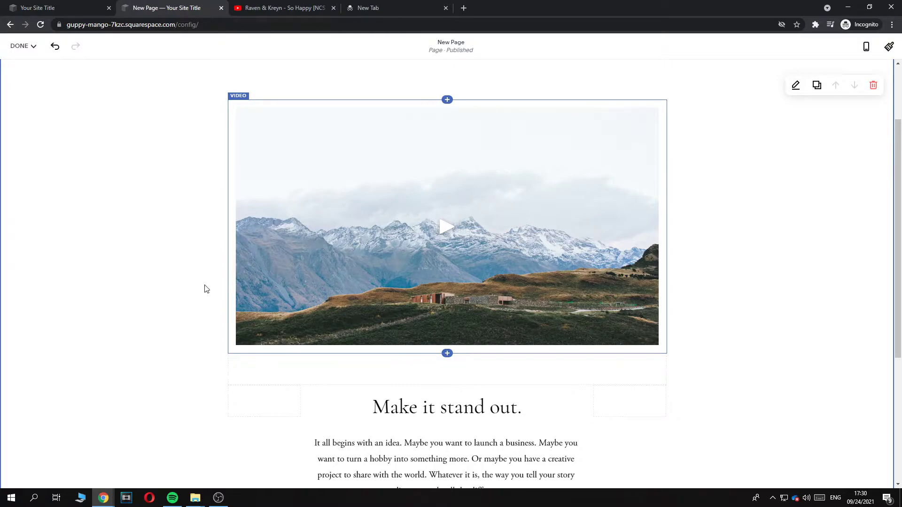
{"action": "scroll", "coordinate": [190, 275], "scroll_direction": "down", "scroll_amount": 5}
{"action": "scroll", "coordinate": [341, 272], "scroll_direction": "up", "scroll_amount": 3}
{"action": "scroll", "coordinate": [341, 272], "scroll_direction": "up", "scroll_amount": 4}
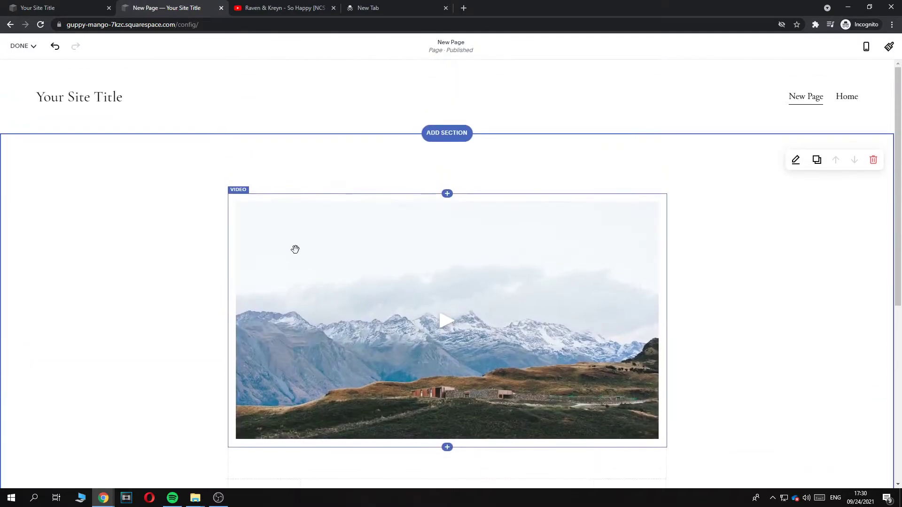
{"action": "scroll", "coordinate": [350, 215], "scroll_direction": "down", "scroll_amount": 1}
{"action": "scroll", "coordinate": [350, 215], "scroll_direction": "up", "scroll_amount": 1}
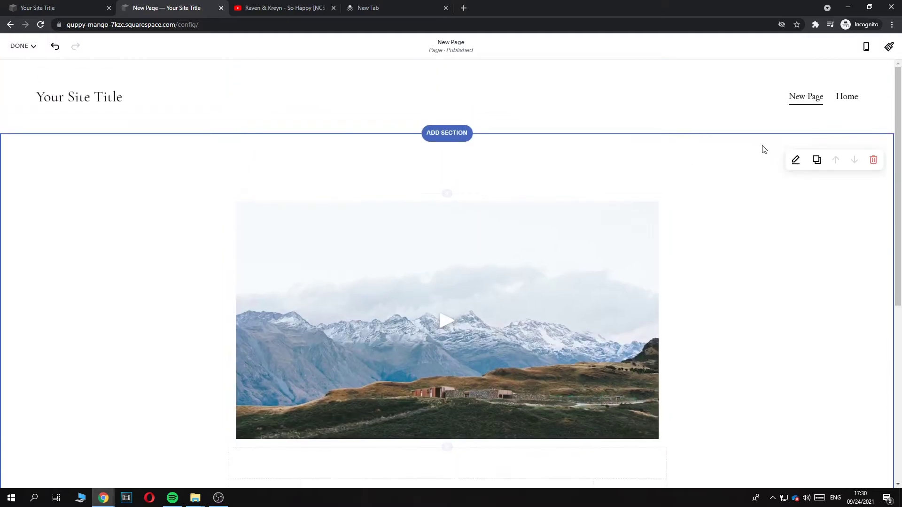
Delete the video-and-text section from New Page, confirming Remove Section.
{"action": "left_click", "coordinate": [872, 161]}
{"action": "left_click", "coordinate": [503, 284]}
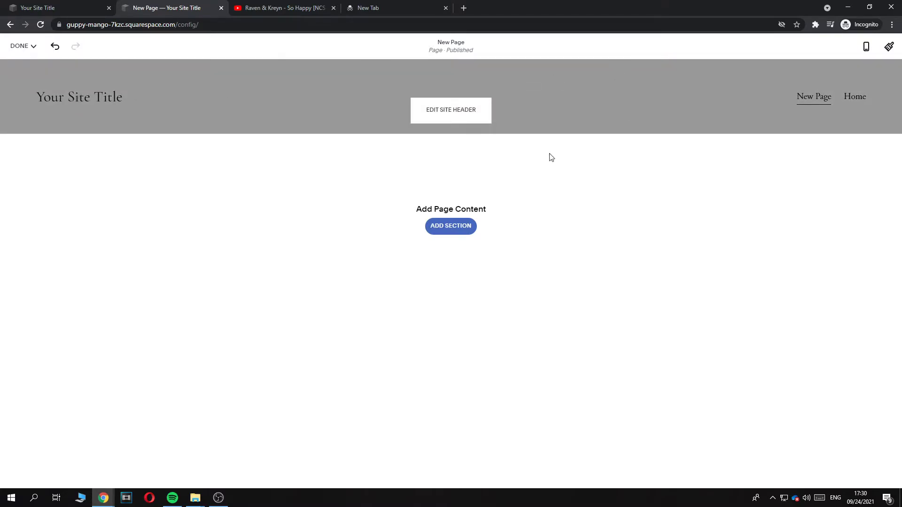
{"action": "left_click", "coordinate": [450, 226]}
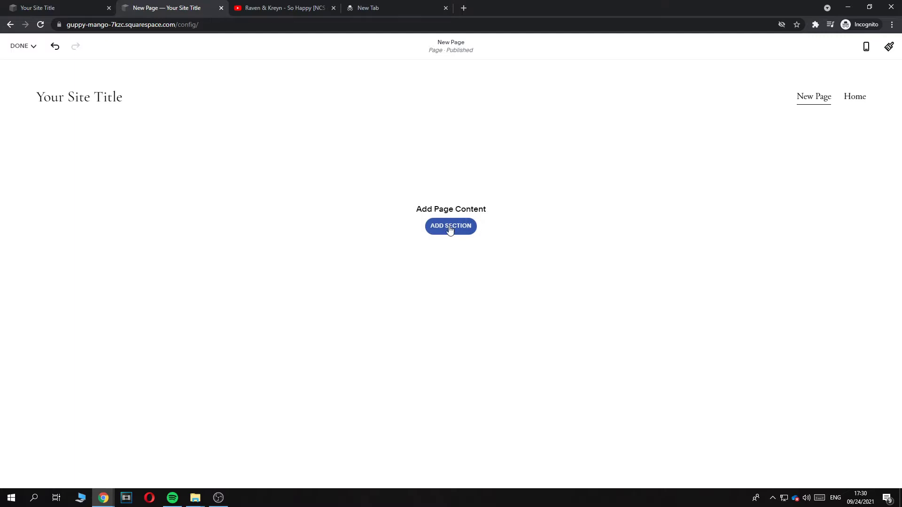
Insert the text-above-video Video layout and select its lake-and-mountains video block.
{"action": "left_click", "coordinate": [135, 398]}
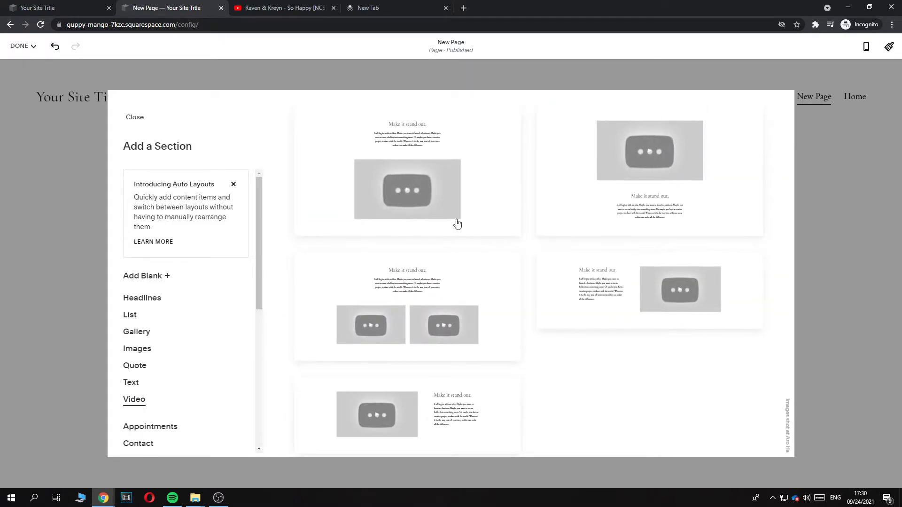
{"action": "left_click", "coordinate": [429, 189]}
{"action": "scroll", "coordinate": [424, 184], "scroll_direction": "down", "scroll_amount": 3}
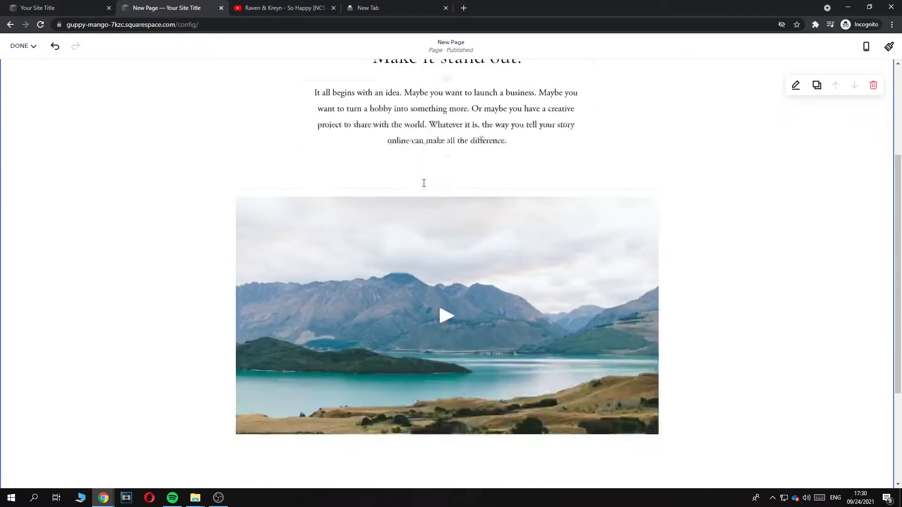
{"action": "scroll", "coordinate": [424, 183], "scroll_direction": "down", "scroll_amount": 1}
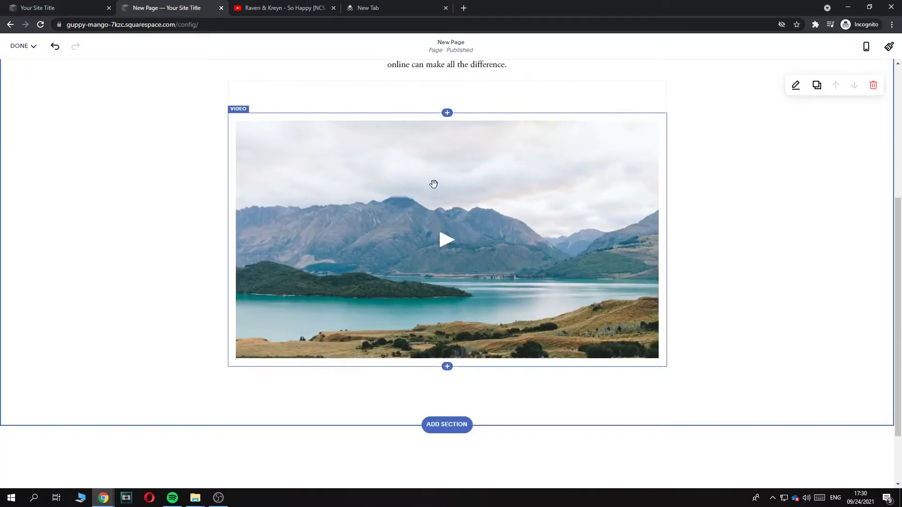
{"action": "scroll", "coordinate": [434, 183], "scroll_direction": "up", "scroll_amount": 2}
{"action": "scroll", "coordinate": [433, 185], "scroll_direction": "up", "scroll_amount": 2}
{"action": "scroll", "coordinate": [389, 230], "scroll_direction": "down", "scroll_amount": 5}
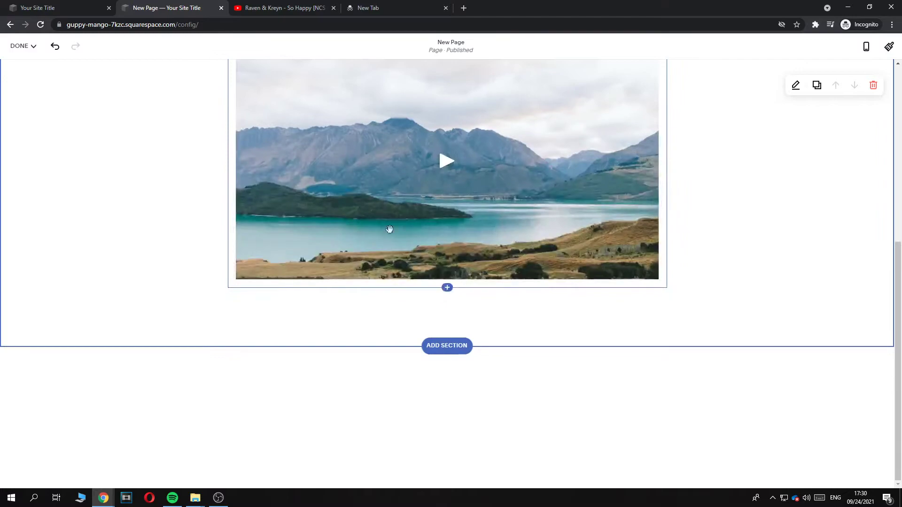
{"action": "scroll", "coordinate": [389, 229], "scroll_direction": "up", "scroll_amount": 2}
{"action": "left_click", "coordinate": [390, 229]}
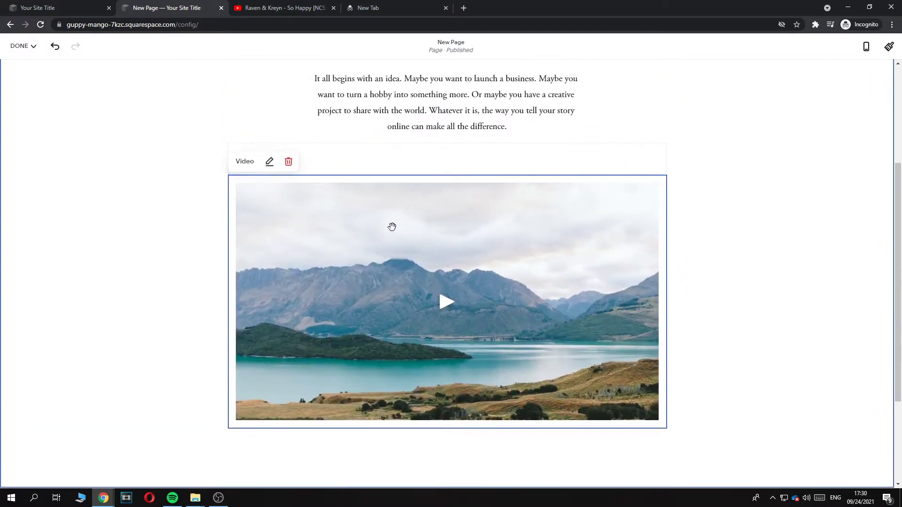
Erase the placeholder YouTube link from the video block's Video URL field.
{"action": "left_click", "coordinate": [269, 161]}
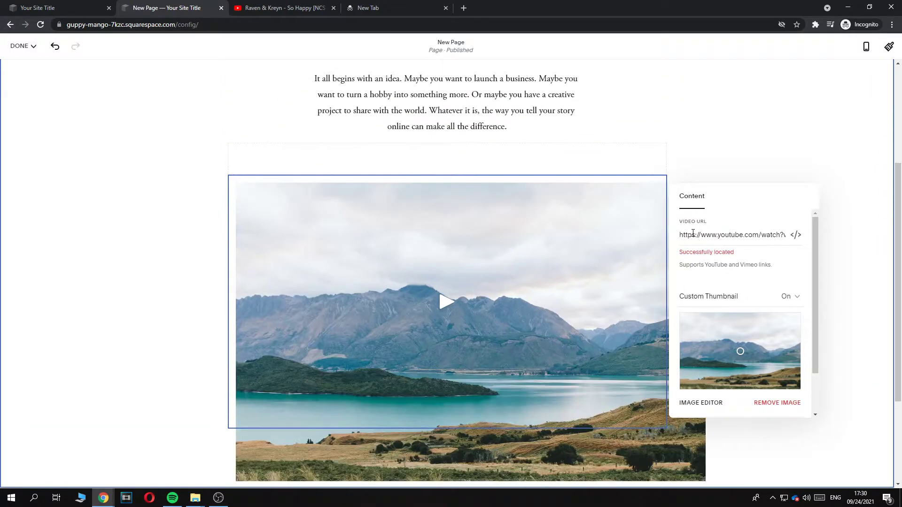
{"action": "left_click", "coordinate": [728, 235]}
{"action": "mouse_move", "coordinate": [727, 235]}
{"action": "left_mouse_down"}
{"action": "mouse_move", "coordinate": [789, 234]}
{"action": "mouse_move", "coordinate": [682, 234]}
{"action": "left_mouse_up"}
{"action": "left_click", "coordinate": [787, 238]}
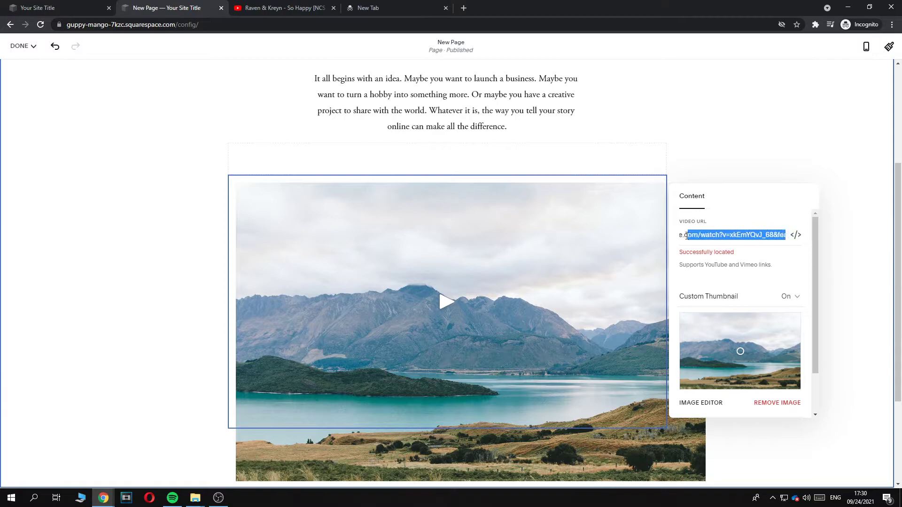
{"action": "double_click", "coordinate": [734, 235]}
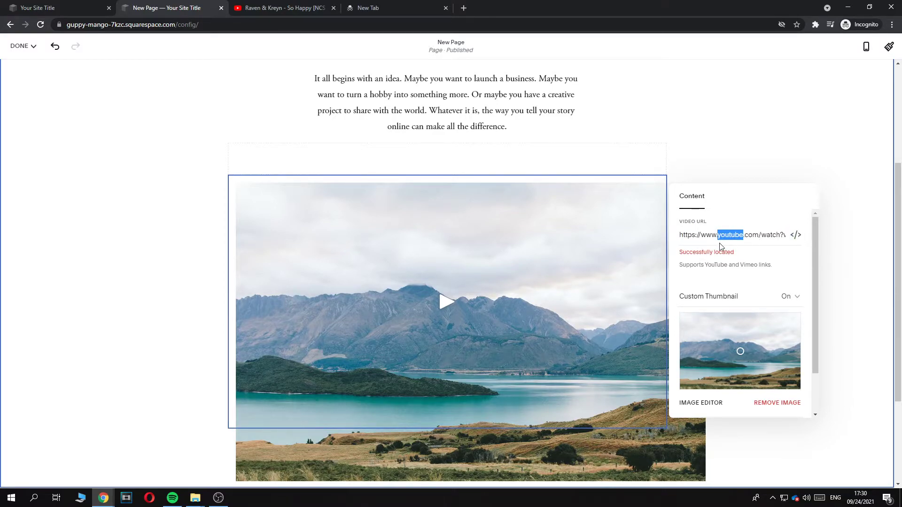
{"action": "left_click", "coordinate": [757, 237]}
{"action": "key", "text": "ctrl+a"}
{"action": "key", "text": "BackSpace"}
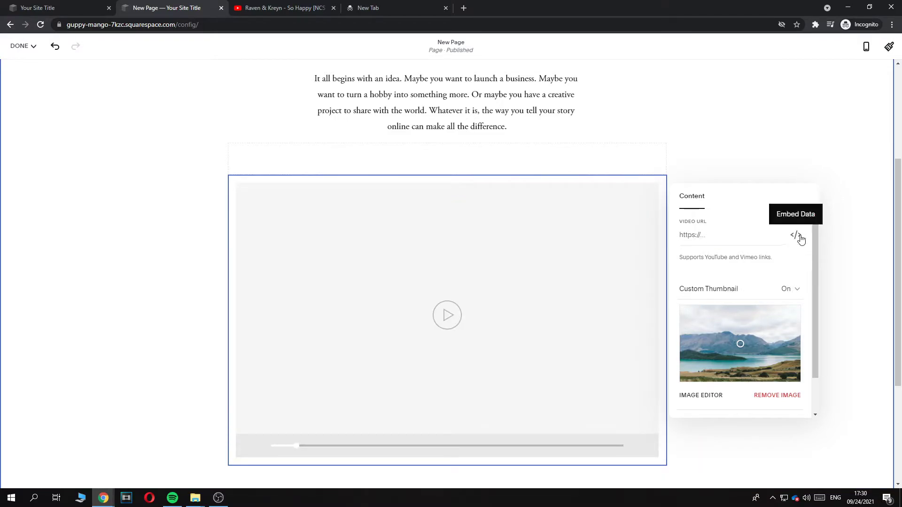
Paste the YouTube iframe snippet with autoplay, loop and mute into Embed Data.
{"action": "left_click", "coordinate": [795, 234]}
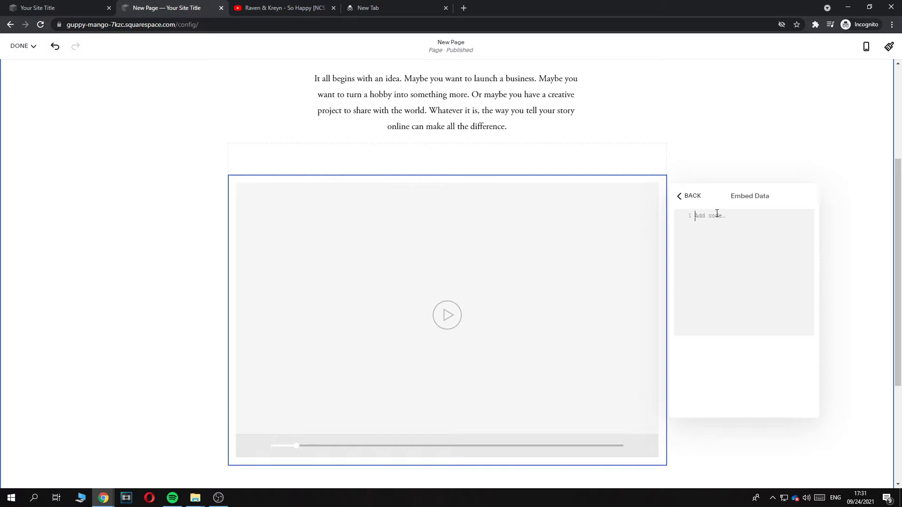
{"action": "key", "text": "ctrl+v"}
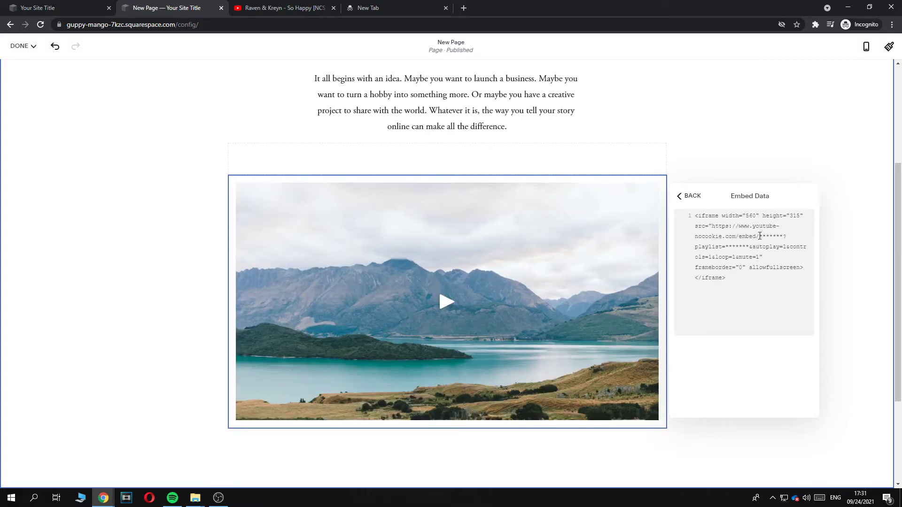
{"action": "left_click_drag", "start_coordinate": [759, 236], "coordinate": [780, 241]}
{"action": "left_click", "coordinate": [777, 238]}
{"action": "left_click", "coordinate": [285, 8]}
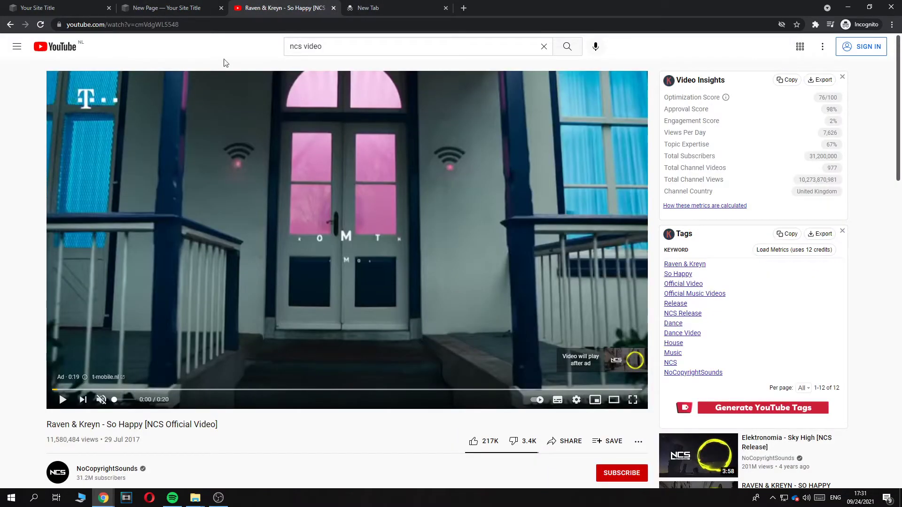
Highlight the video ID after 'v=' in the YouTube address bar.
{"action": "left_click", "coordinate": [176, 24]}
{"action": "left_click_drag", "start_coordinate": [216, 24], "coordinate": [177, 24]}
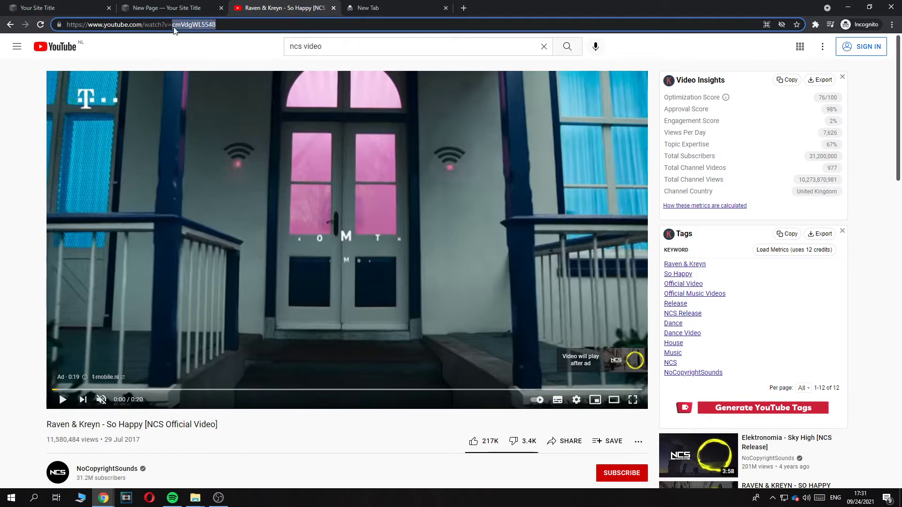
Replace the embed and playlist asterisk placeholders with video ID cmVdgWL5548.
{"action": "left_click", "coordinate": [176, 7]}
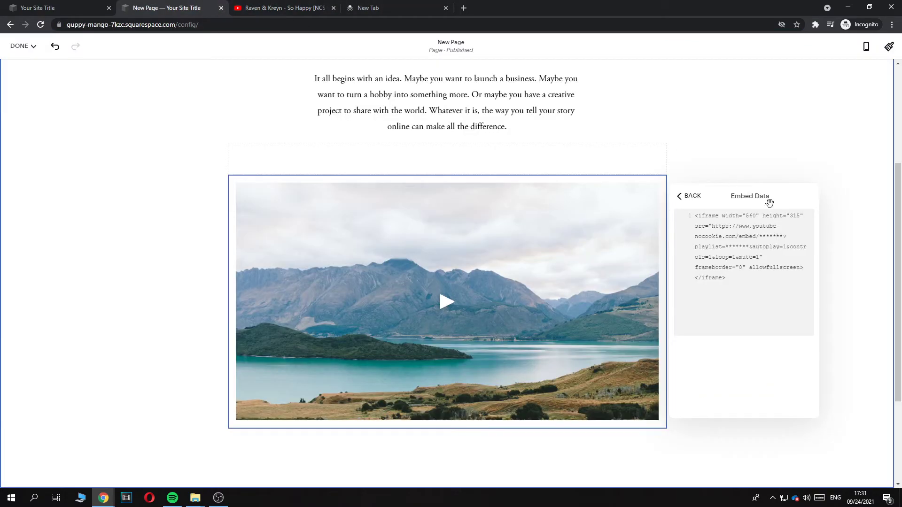
{"action": "left_click_drag", "start_coordinate": [760, 238], "coordinate": [781, 242]}
{"action": "key", "text": "ctrl+v"}
{"action": "left_click_drag", "start_coordinate": [726, 247], "coordinate": [751, 250]}
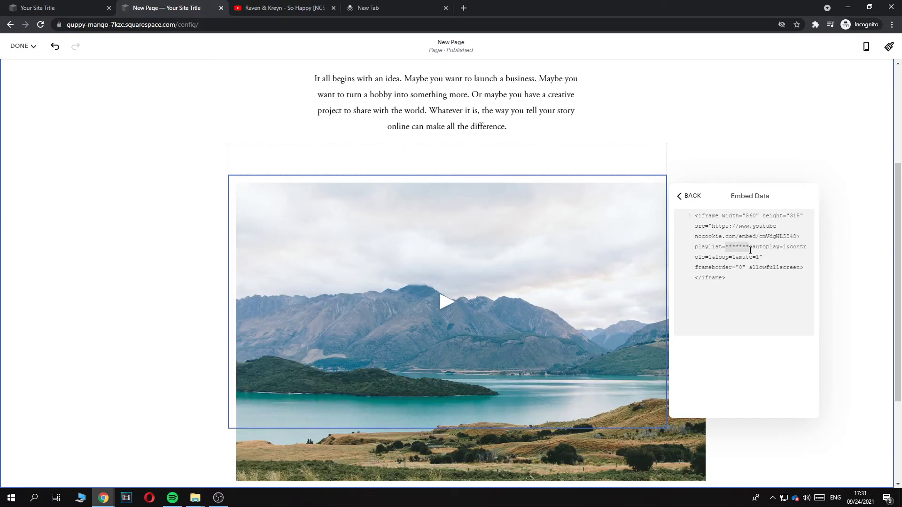
{"action": "key", "text": "ctrl+v"}
{"action": "left_click", "coordinate": [757, 309]}
{"action": "left_click", "coordinate": [687, 196]}
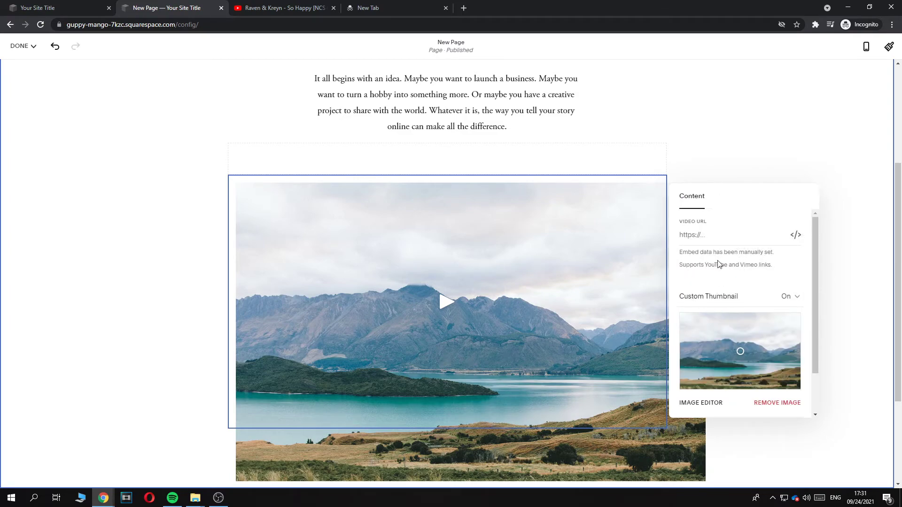
Recheck the custom embed code, then close the video settings panel.
{"action": "left_click", "coordinate": [795, 235]}
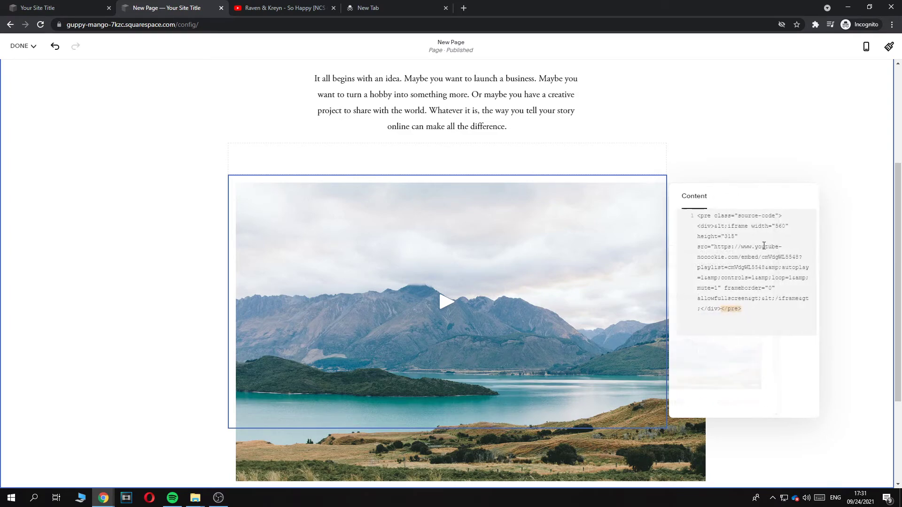
{"action": "left_click", "coordinate": [686, 202]}
{"action": "left_click", "coordinate": [722, 152]}
{"action": "scroll", "coordinate": [619, 233], "scroll_direction": "down", "scroll_amount": 3}
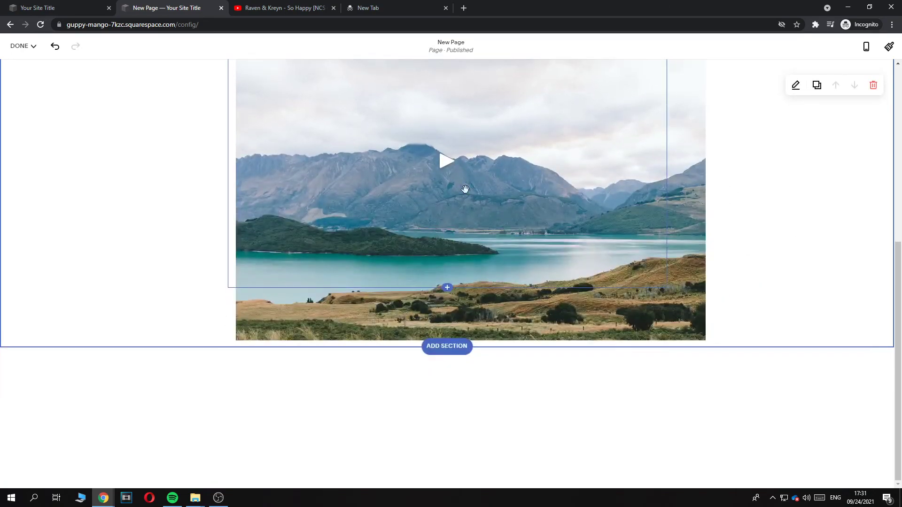
{"action": "scroll", "coordinate": [464, 189], "scroll_direction": "up", "scroll_amount": 3}
{"action": "scroll", "coordinate": [464, 247], "scroll_direction": "down", "scroll_amount": 3}
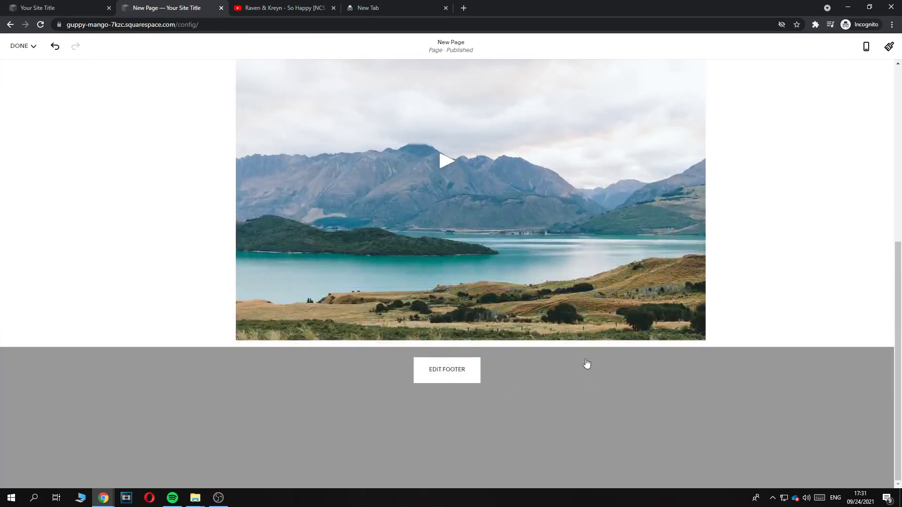
{"action": "scroll", "coordinate": [587, 364], "scroll_direction": "up", "scroll_amount": 2}
{"action": "scroll", "coordinate": [388, 303], "scroll_direction": "up", "scroll_amount": 3}
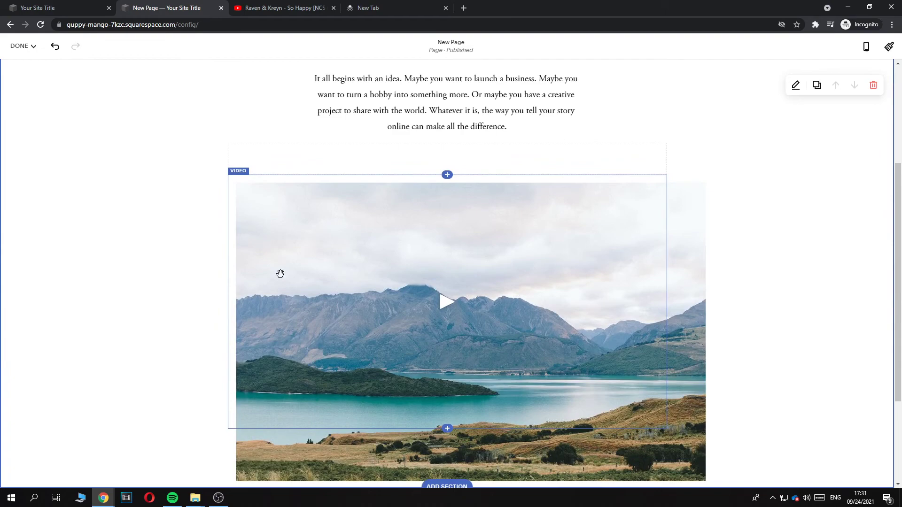